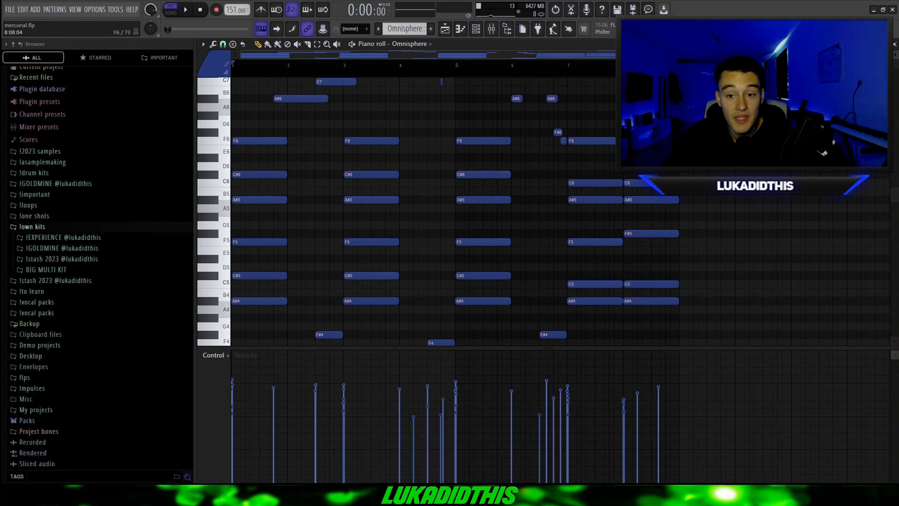
- Examine the chord, high melody and low bass notes of the Omnisphere pattern in the piano roll
scroll(514, 207, "up", 4)
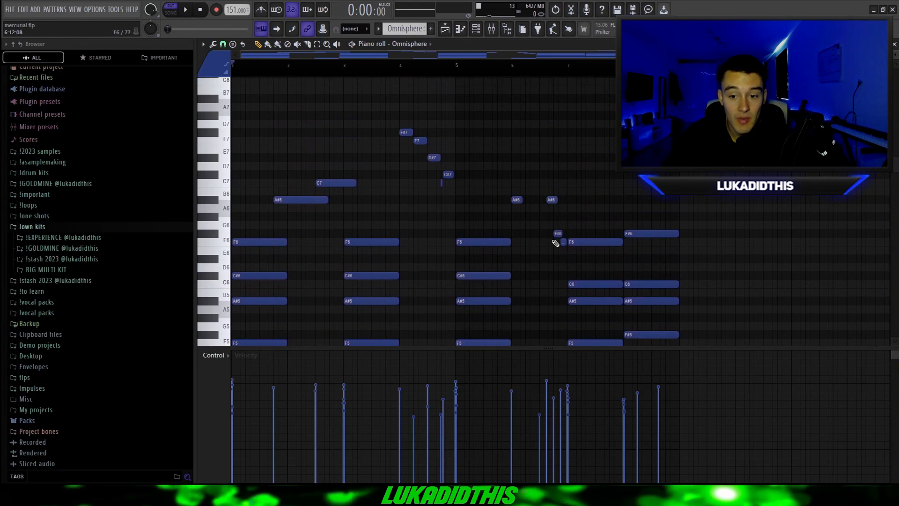
scroll(555, 239, "down", 6)
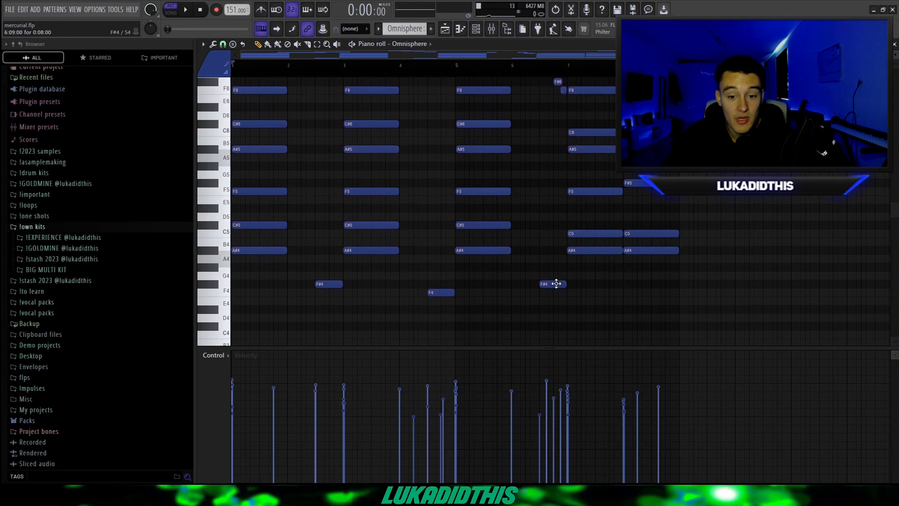
scroll(724, 262, "up", 5)
scroll(724, 262, "up", 3)
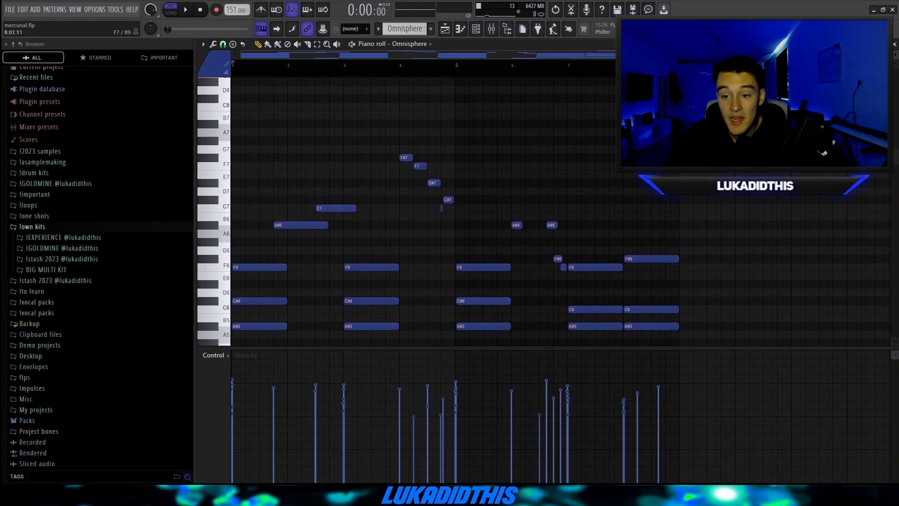
scroll(489, 221, "down", 1)
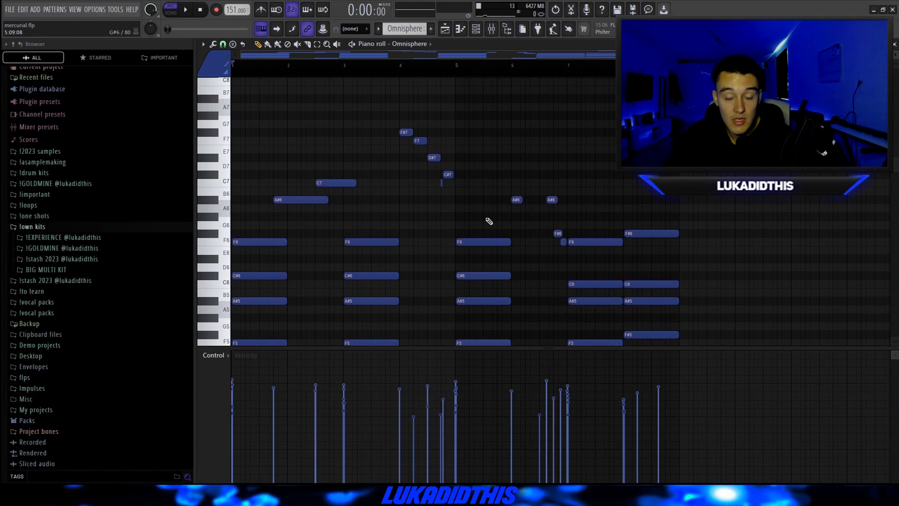
- Try a strum on the Omnisphere chords and randomize the velocity levels of the notes
key("alt+s")
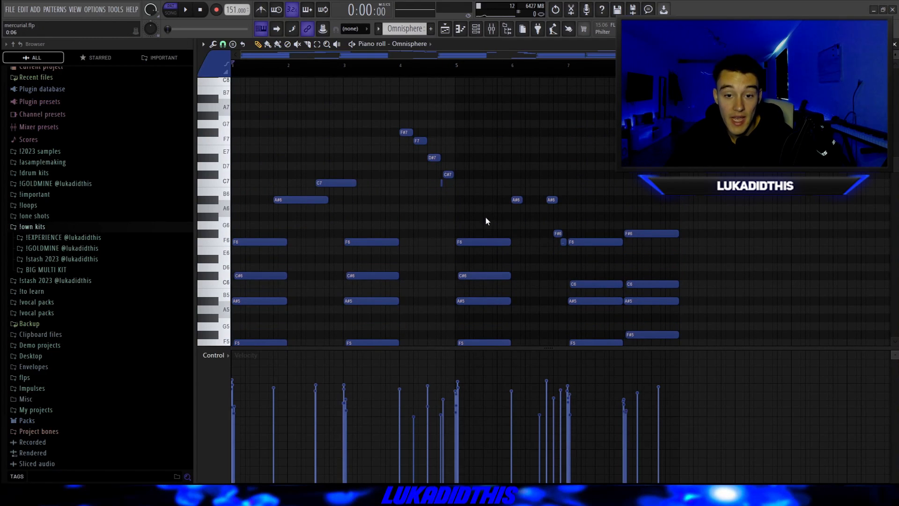
left_click(699, 150)
key("alt+r")
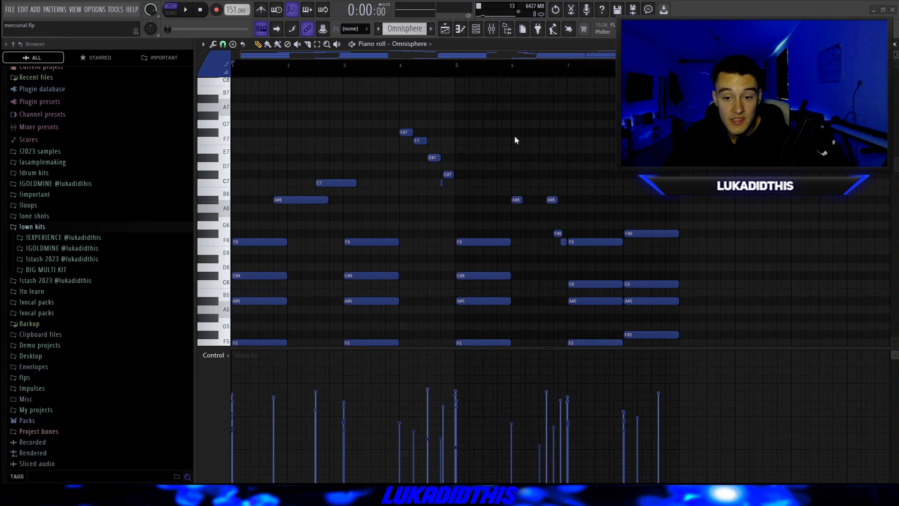
scroll(542, 246, "down", 3)
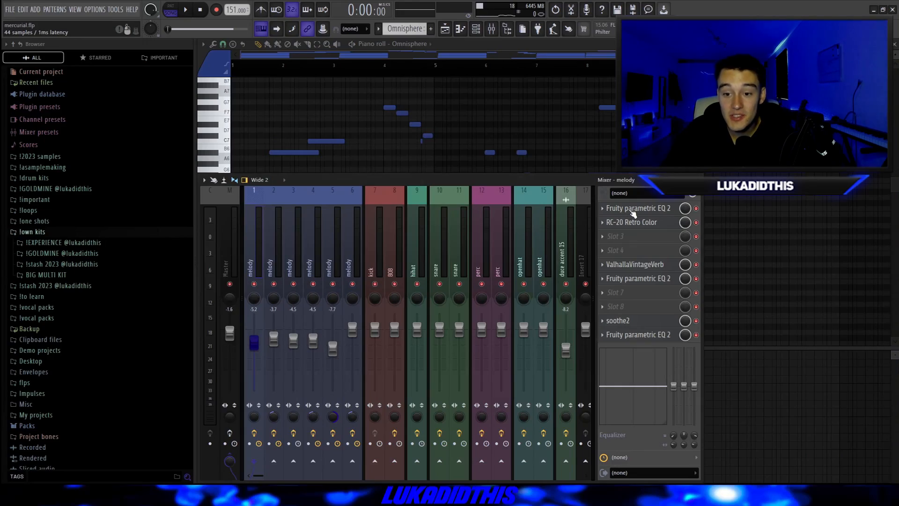
- Adjust the low-shelf cut and the mid-range peaking dip in the first melody mixer track's parametric EQs
left_click(632, 212)
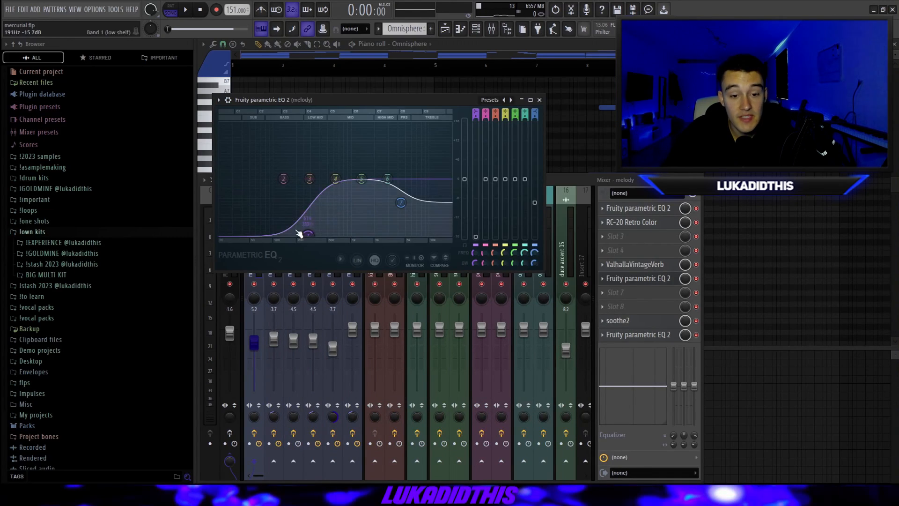
left_click_drag(301, 231, 306, 232)
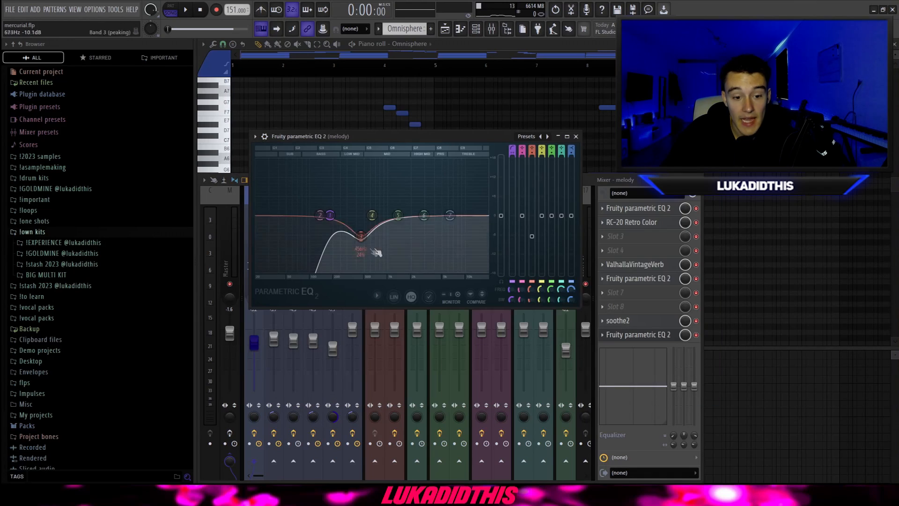
mouse_move(375, 252)
left_mouse_down()
mouse_move(334, 224)
mouse_move(364, 240)
left_mouse_up()
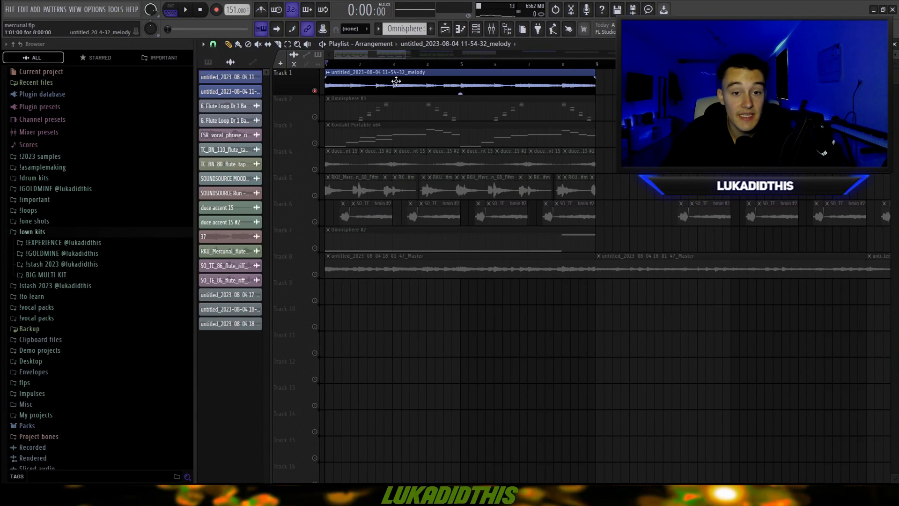
- Go to the mixer track of the Track 1 melody clip and inspect its ShaperBox2 and Portal effects
double_click(397, 82)
double_click(526, 173)
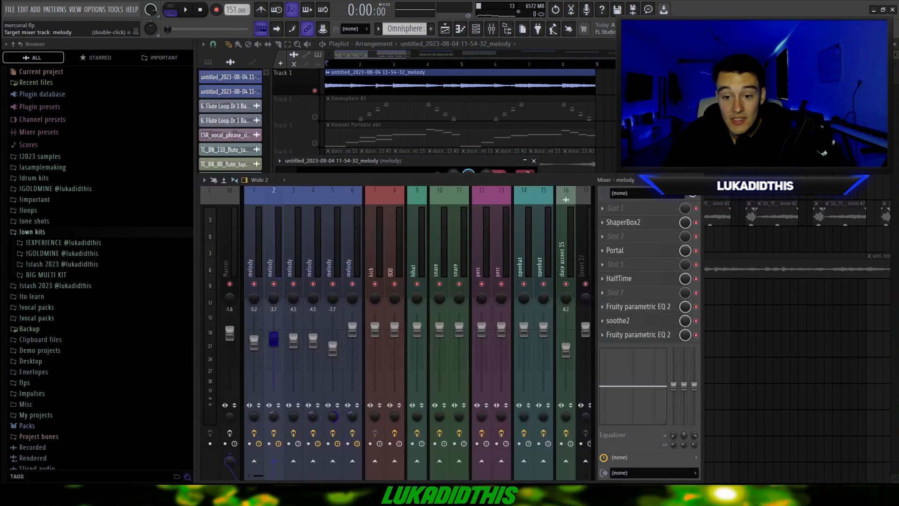
left_click(644, 226)
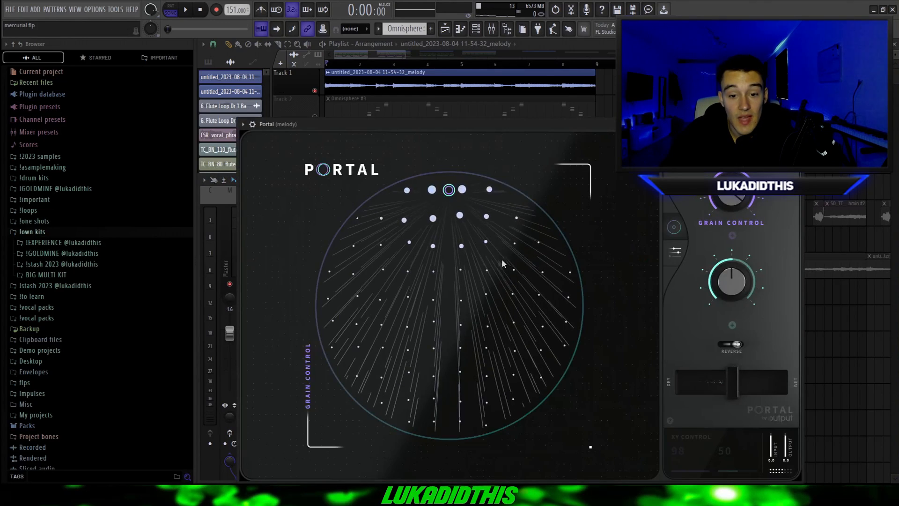
left_click_drag(606, 124, 421, 116)
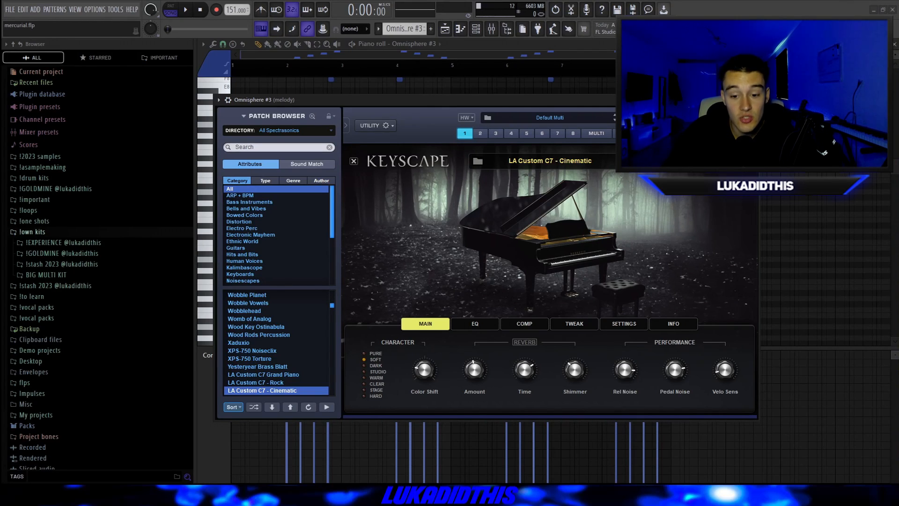
- Try copying the bar 2 chord of the Omnisphere #3 pattern further along, raising each copy by one octave
left_click(752, 99)
scroll(490, 264, "down", 3)
scroll(266, 314, "up", 5)
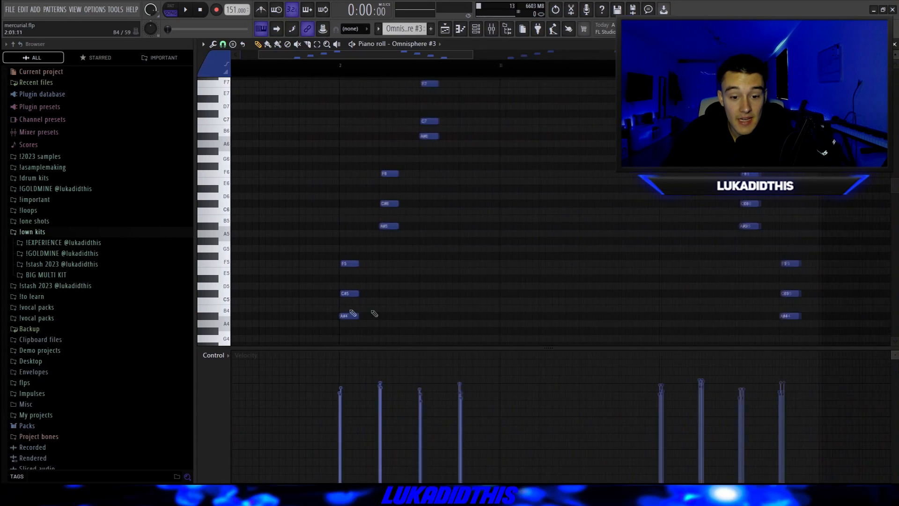
scroll(341, 276, "down", 3)
left_click_drag(331, 247, 365, 314)
key("ctrl+Up")
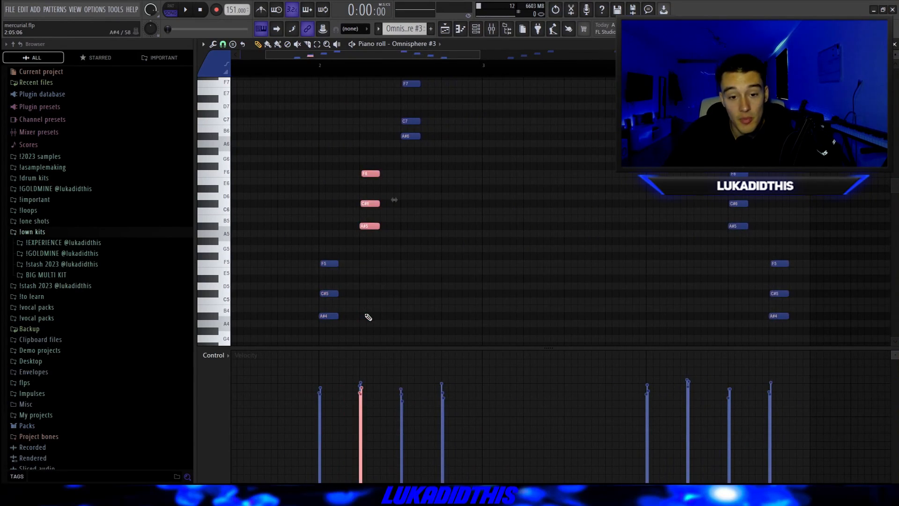
left_click_drag(363, 229, 405, 229)
key("ctrl+Up")
- Examine the rising and falling chord sequence and the staggered note starts in the Omnisphere #3 piano roll
scroll(411, 267, "up", 4)
scroll(438, 249, "up", 3)
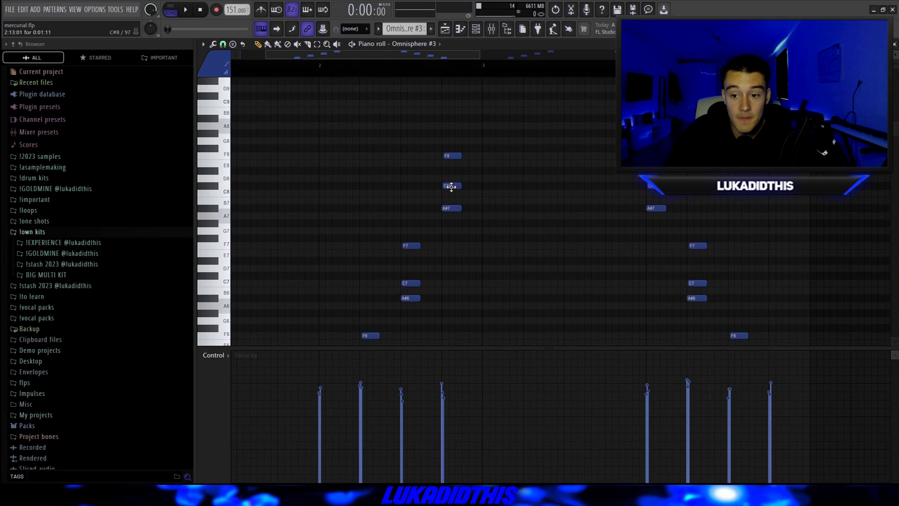
scroll(473, 201, "down", 3)
scroll(510, 226, "down", 3)
scroll(513, 281, "up", 3)
scroll(433, 223, "up", 3)
scroll(426, 208, "down", 4)
scroll(531, 245, "down", 3)
scroll(373, 245, "up", 2)
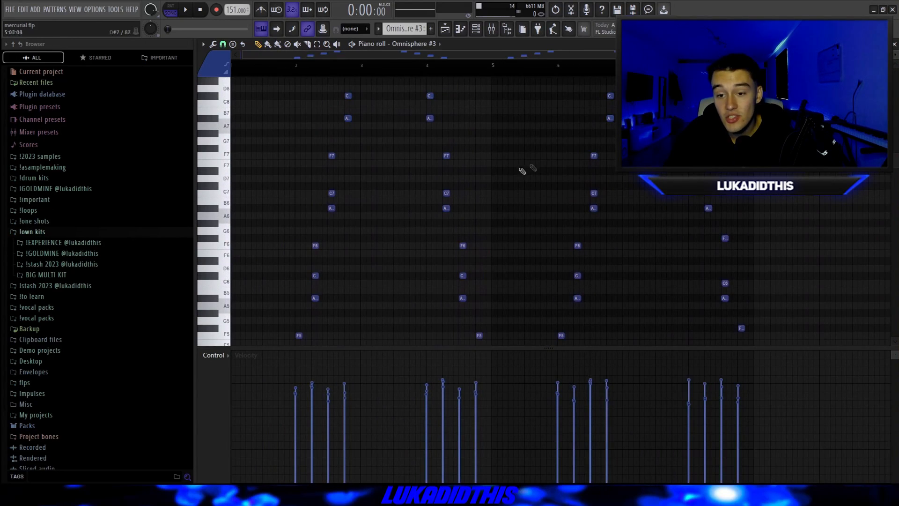
scroll(291, 261, "up", 5)
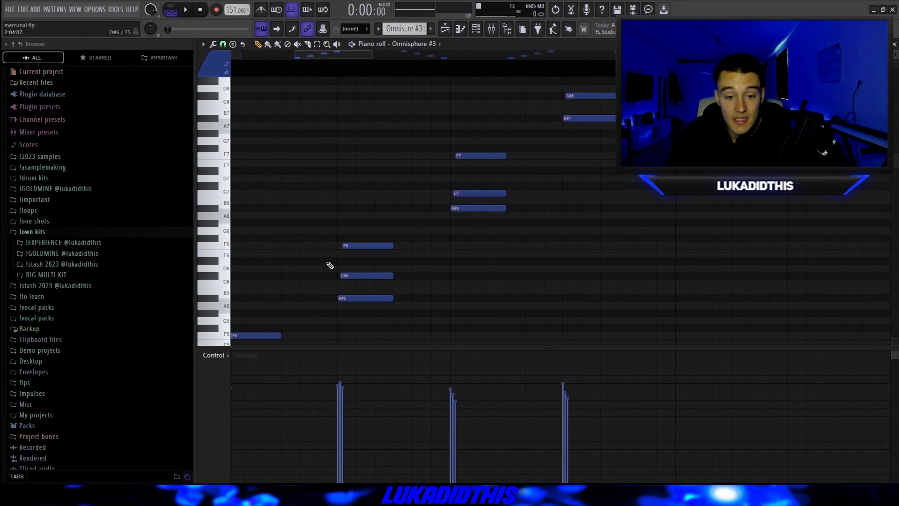
scroll(330, 265, "up", 2)
scroll(378, 264, "down", 4)
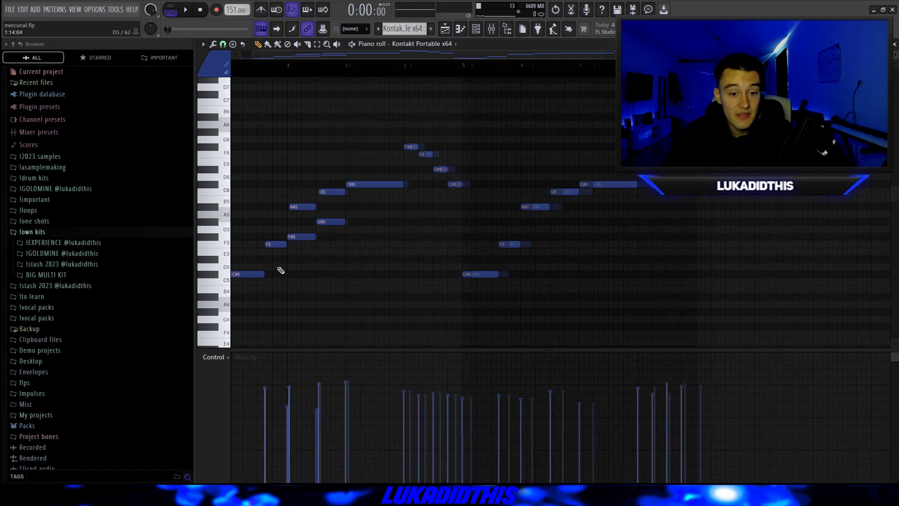
- Review the overlapping melody notes of the Kontakt Portable x64 pattern and its mixer track's EQ
scroll(279, 270, "up", 5)
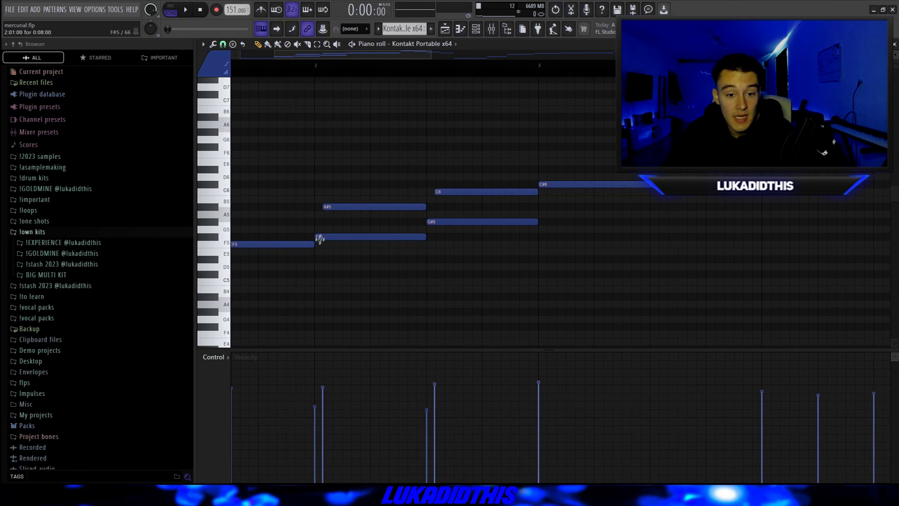
scroll(321, 236, "down", 5)
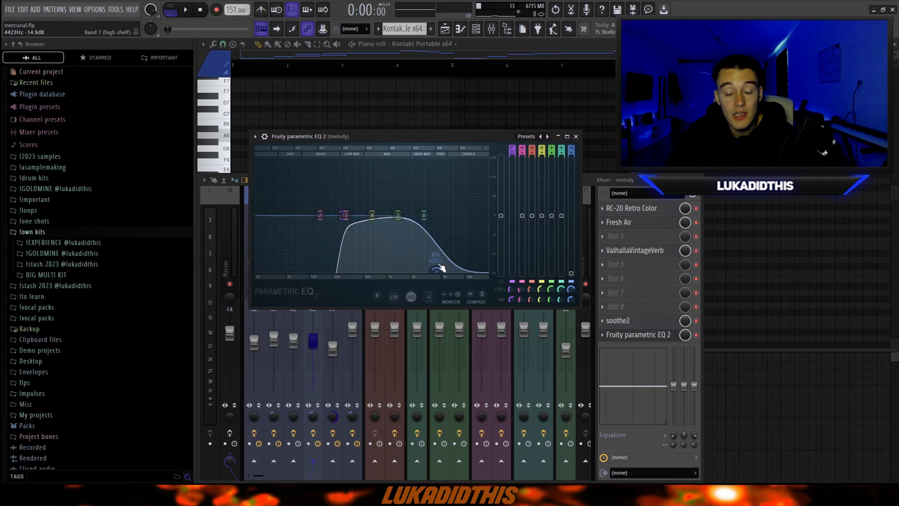
key("Escape")
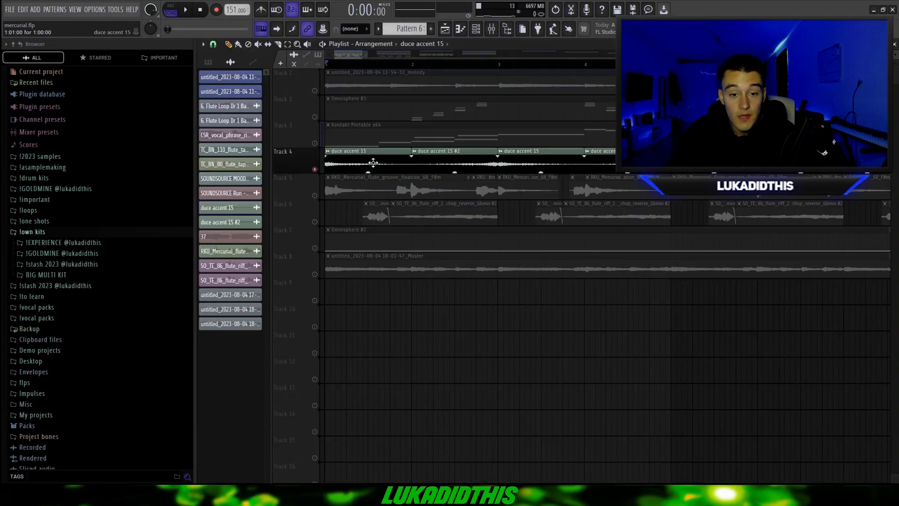
- Inspect the sample settings of the duce accent 15 and duce accent 15 #2 clips on Track 4
double_click(380, 163)
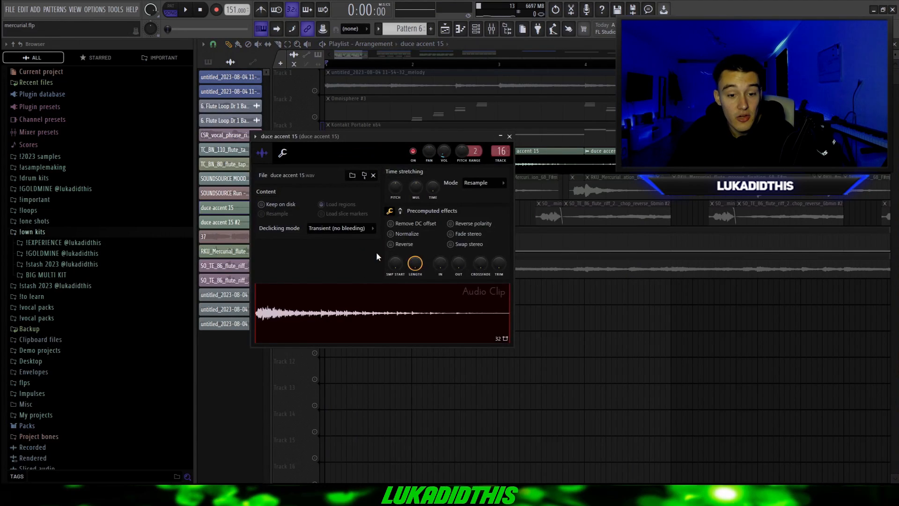
double_click(454, 161)
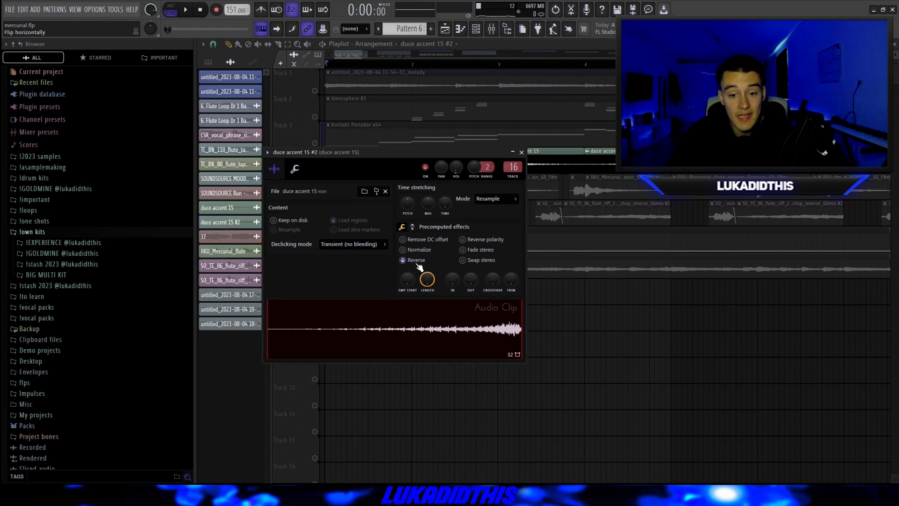
key("Escape")
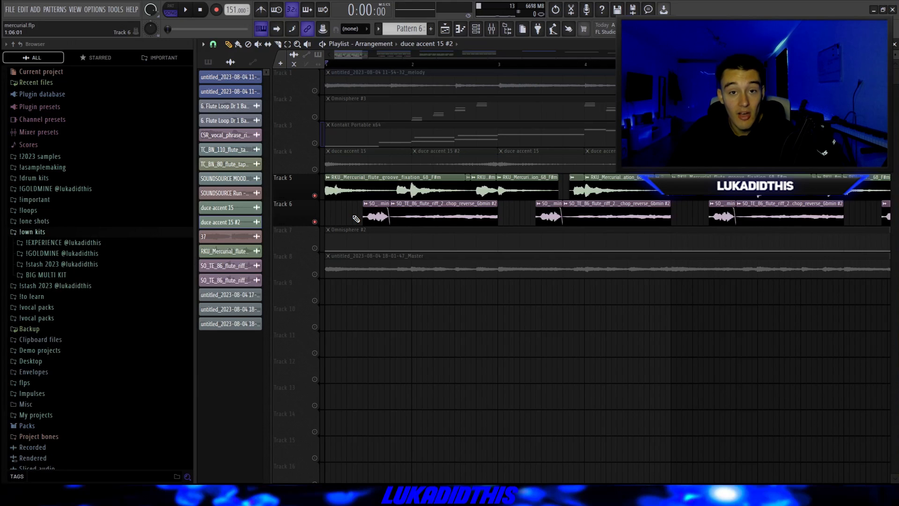
- Compare the RKU_Mercurial_flute_groove_fixation_68_F#m clip on Track 5 with its Reverse effect off and on
double_click(392, 187)
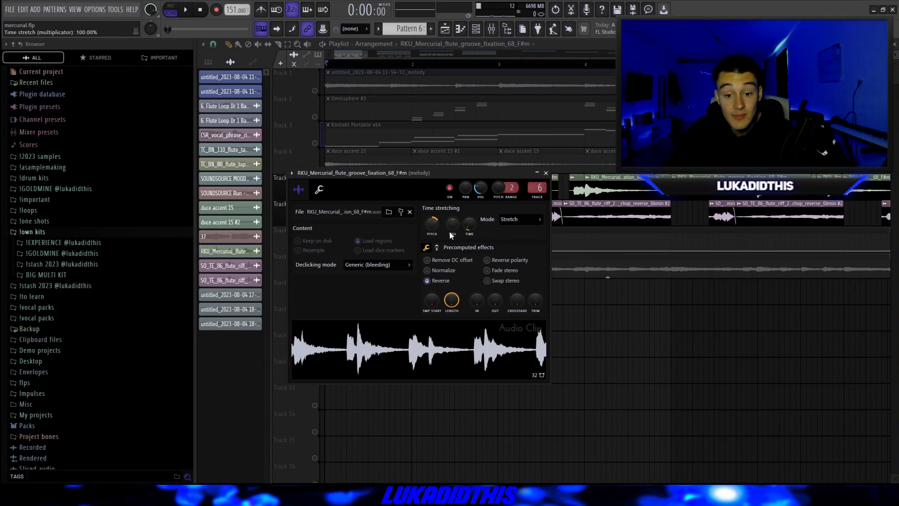
left_click(439, 285)
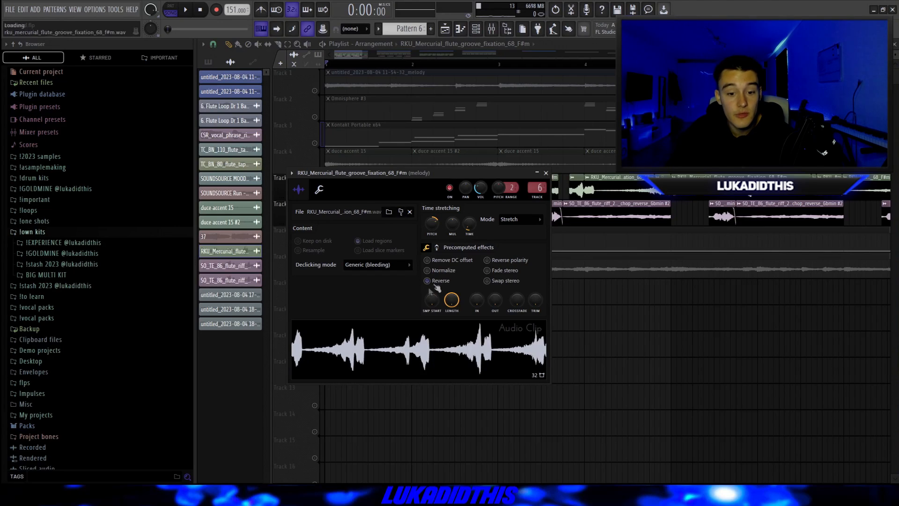
left_click(441, 284)
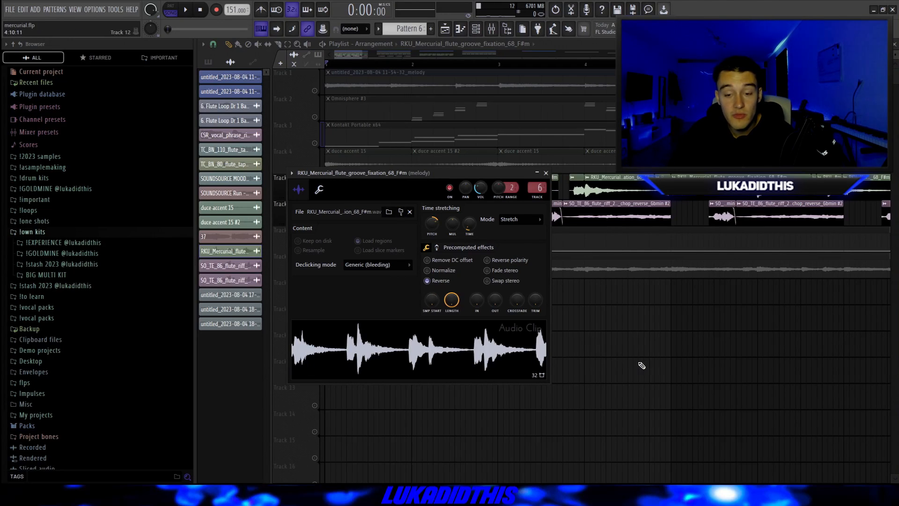
right_click(679, 330)
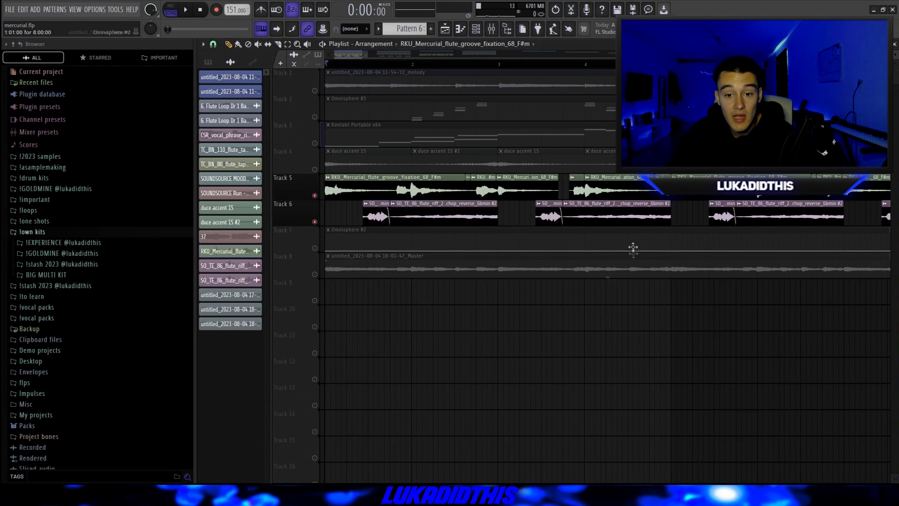
- Inspect the SO_TE_86_flute_riff clips on Track 6, checking their sample settings and the fades between them
scroll(489, 206, "up", 3)
scroll(459, 209, "down", 2)
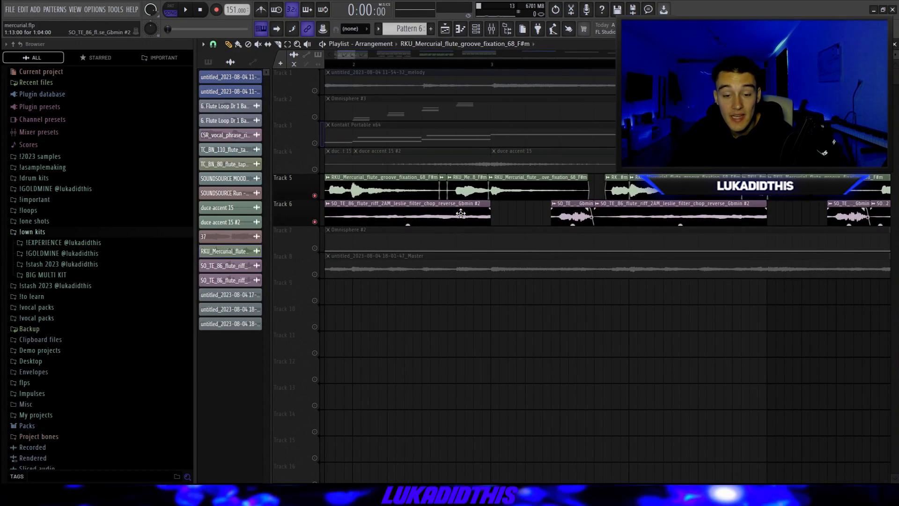
double_click(461, 214)
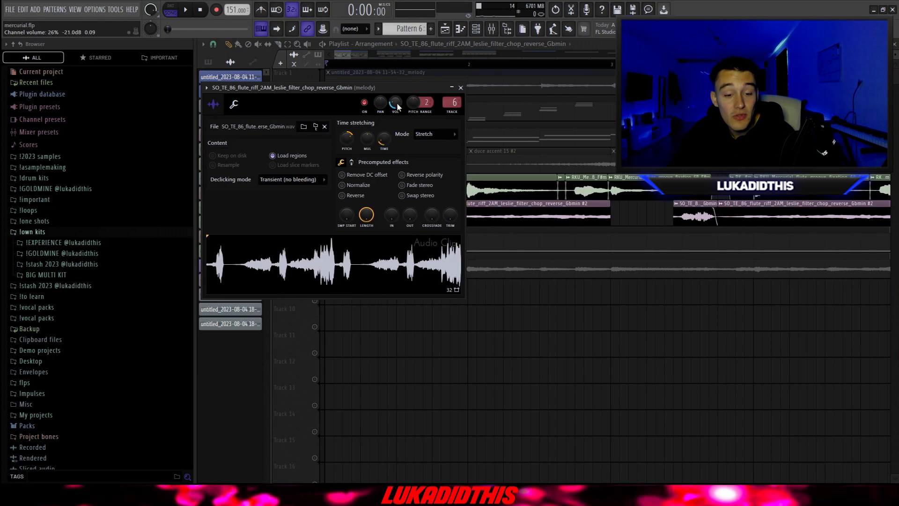
right_click(528, 376)
scroll(528, 375, "up", 2)
scroll(365, 237, "down", 1)
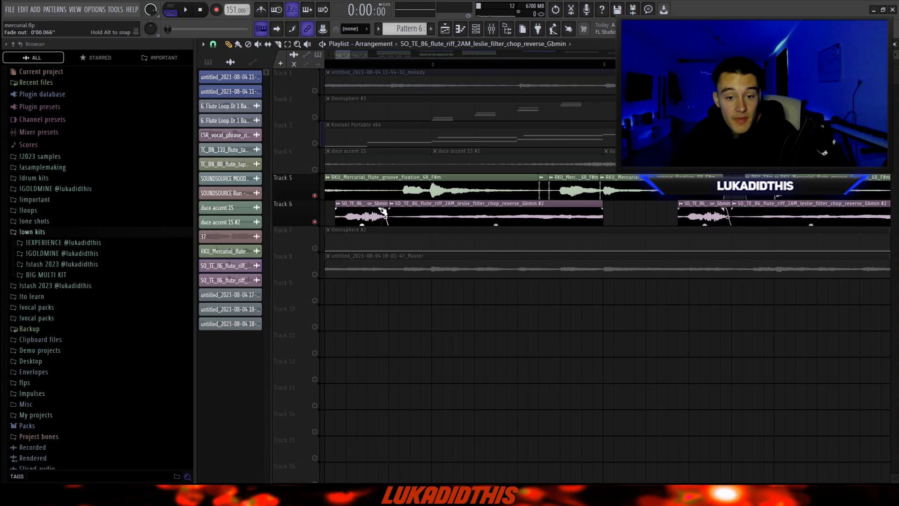
scroll(384, 213, "down", 4)
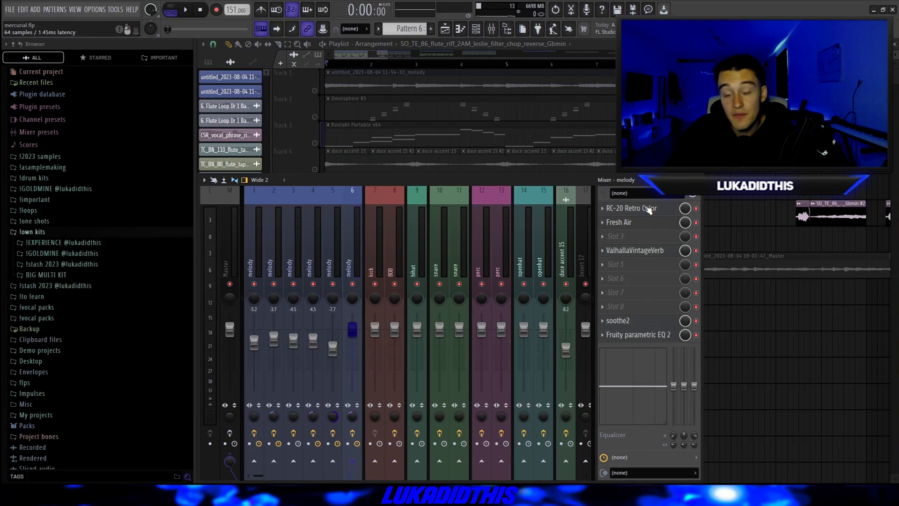
- Open RC-20 Retro Color on the sixth mixer track and shift the low peaking band of its parametric EQ slightly higher in frequency
left_click(649, 210)
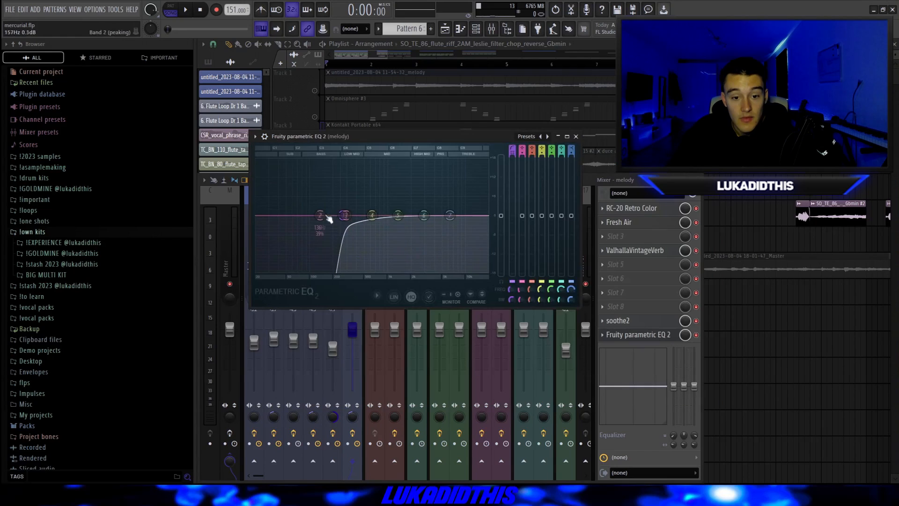
left_click_drag(328, 210, 341, 213)
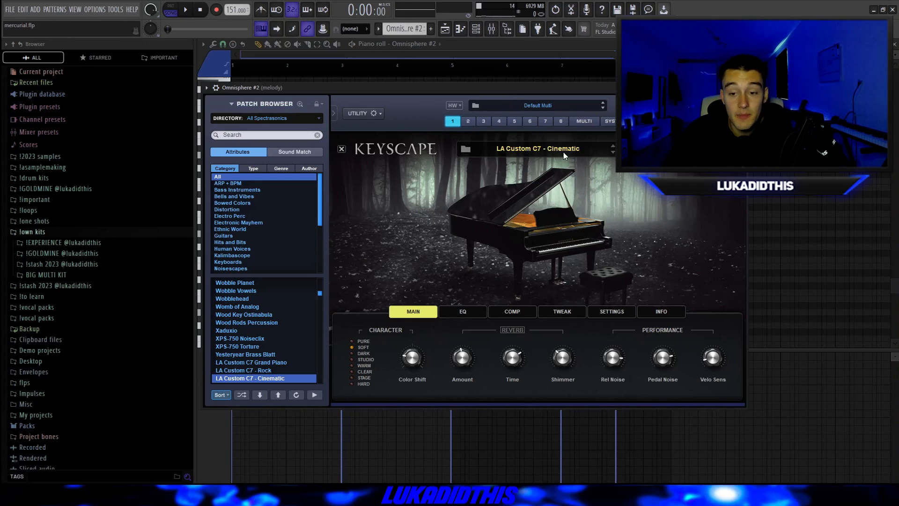
- Close the Keyscape LA Custom C7 - Cinematic patch window and examine the sustained A#2 notes in the Omnisphere #2 piano roll
key("Escape")
scroll(339, 229, "up", 2)
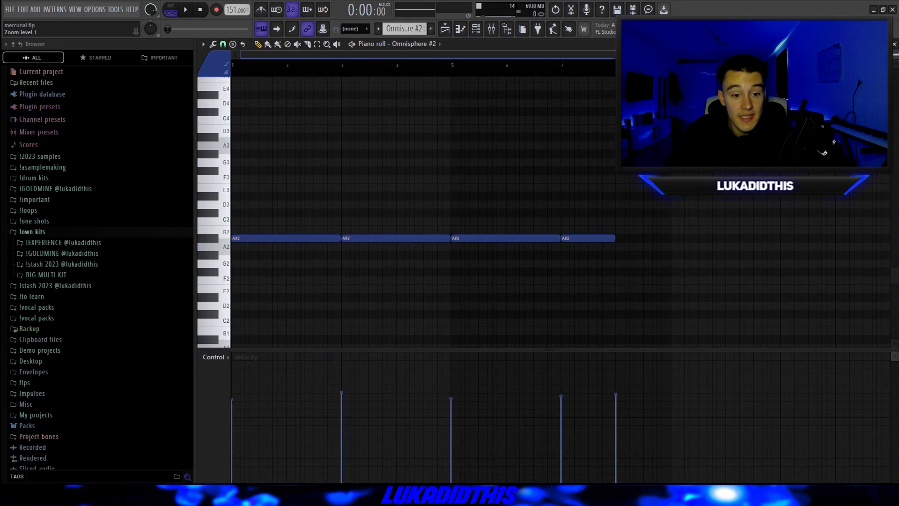
scroll(613, 243, "up", 2)
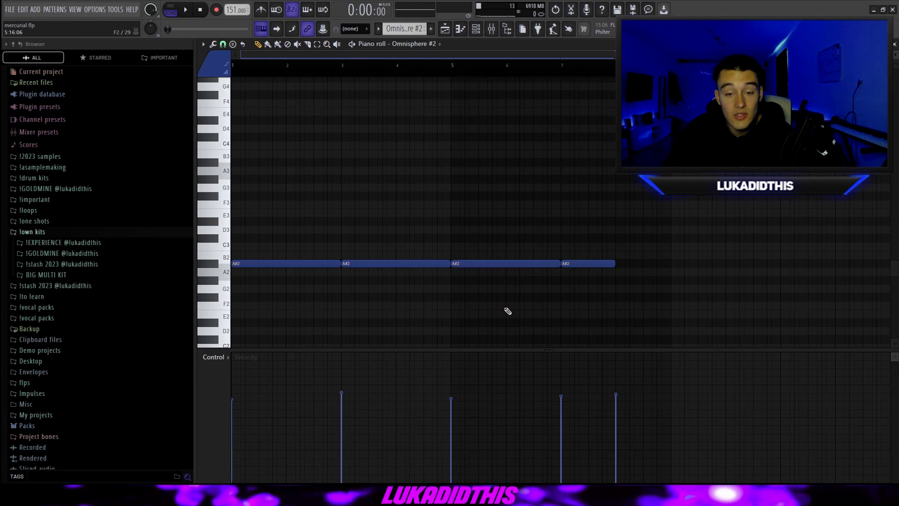
scroll(776, 275, "down", 1)
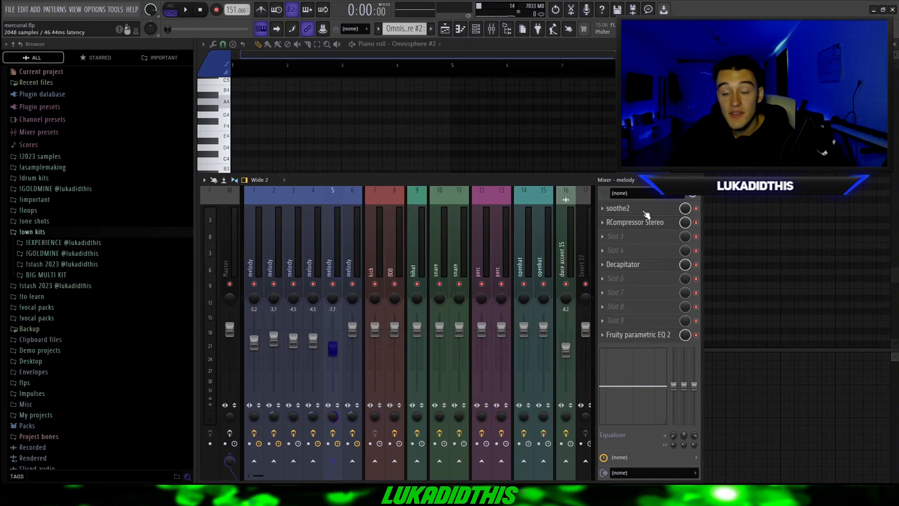
- Inspect the soothe2, RCompressor Stereo, Decapitator and Fruity parametric EQ 2 settings on the fifth mixer track
left_click(646, 211)
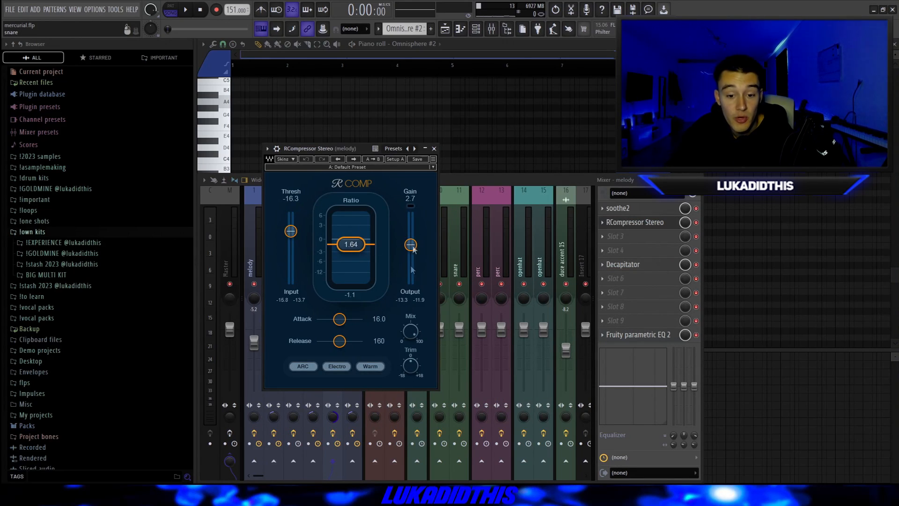
left_click(628, 265)
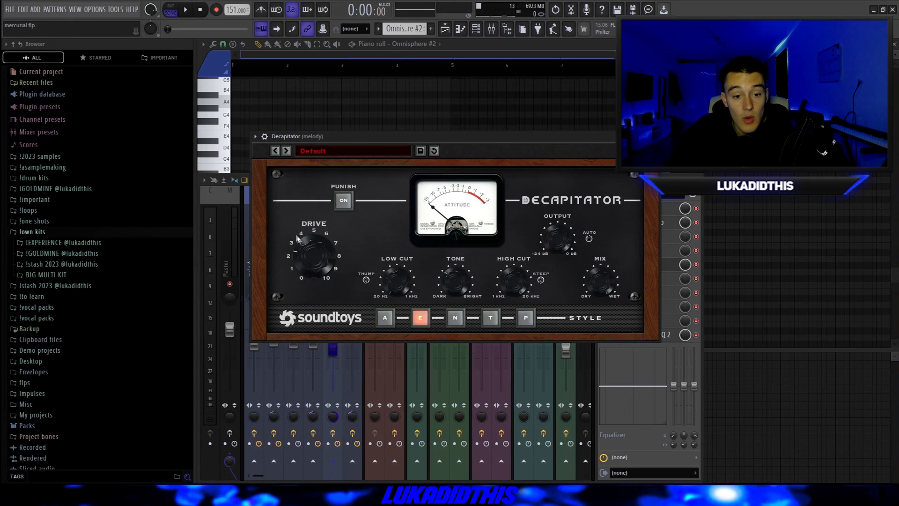
left_click(643, 335)
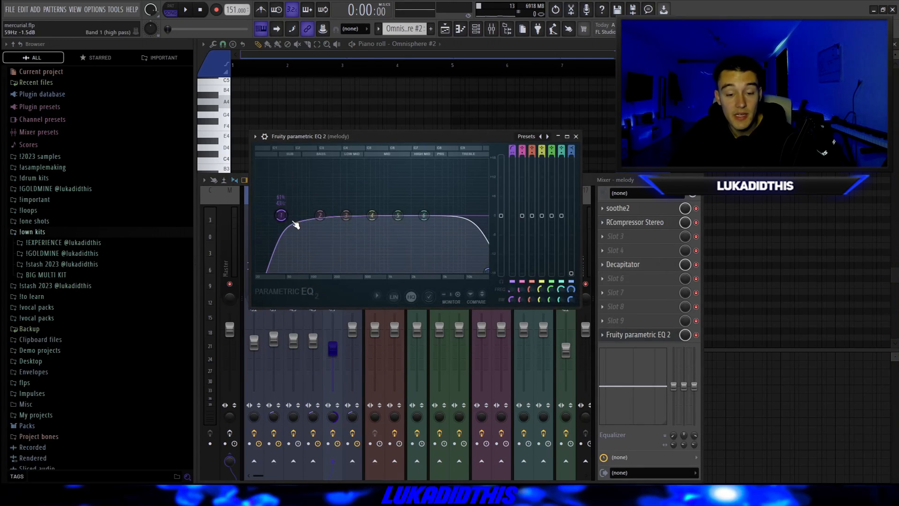
key("Escape")
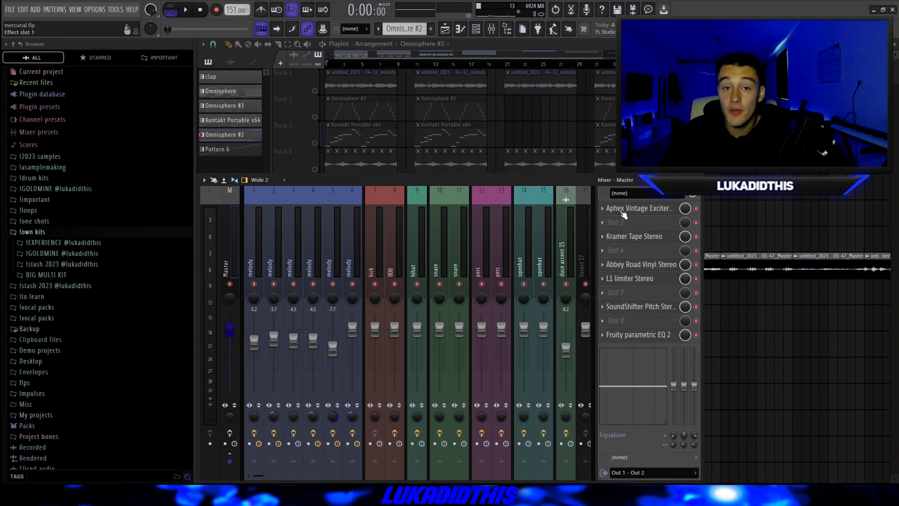
- Inspect the Master track's Aphex Vintage Exciter, Kramer Tape, Abbey Road Vinyl and L1 limiter settings
left_click(623, 209)
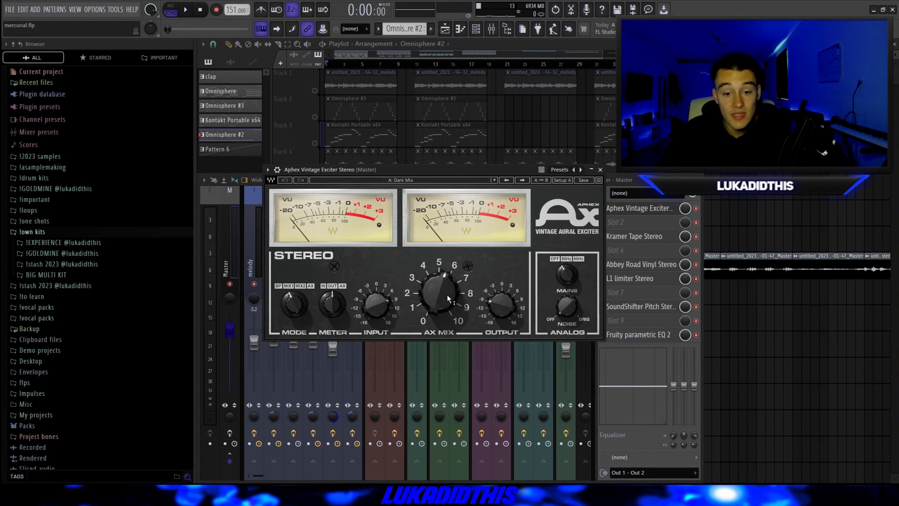
left_click(623, 237)
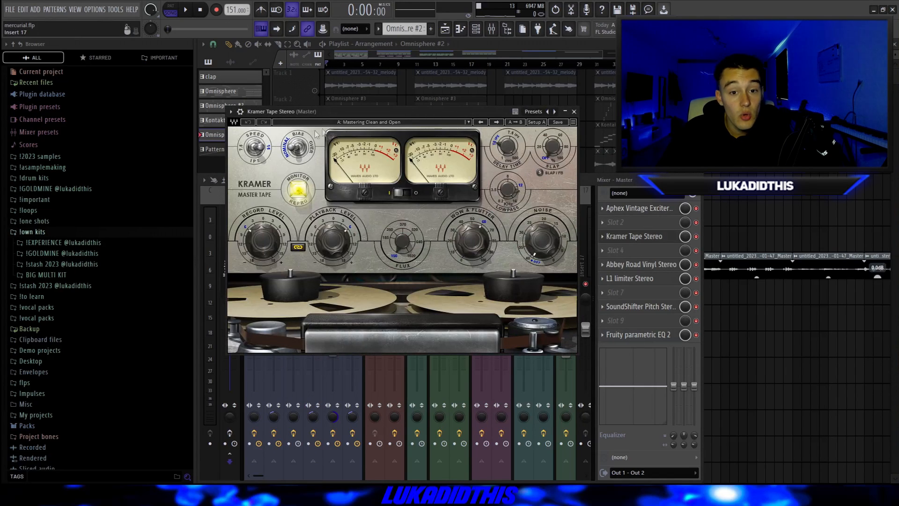
left_click(574, 112)
left_click(641, 264)
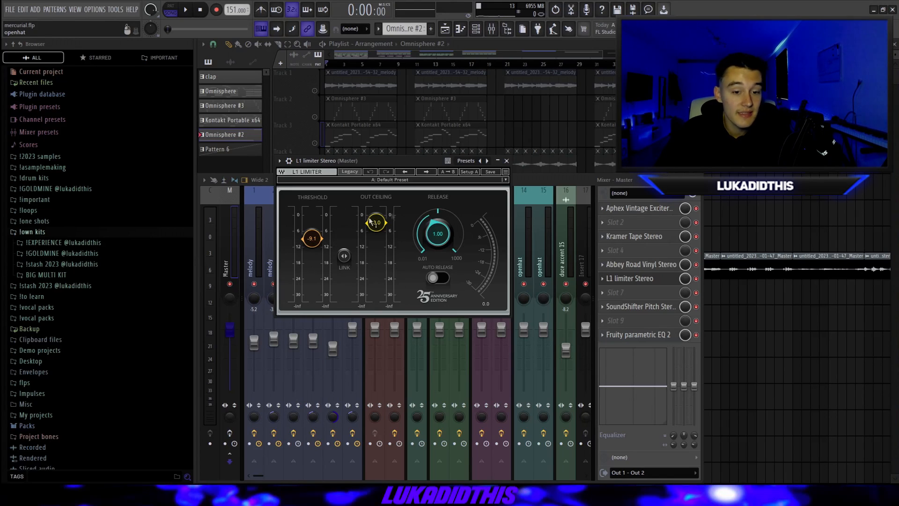
left_click(506, 160)
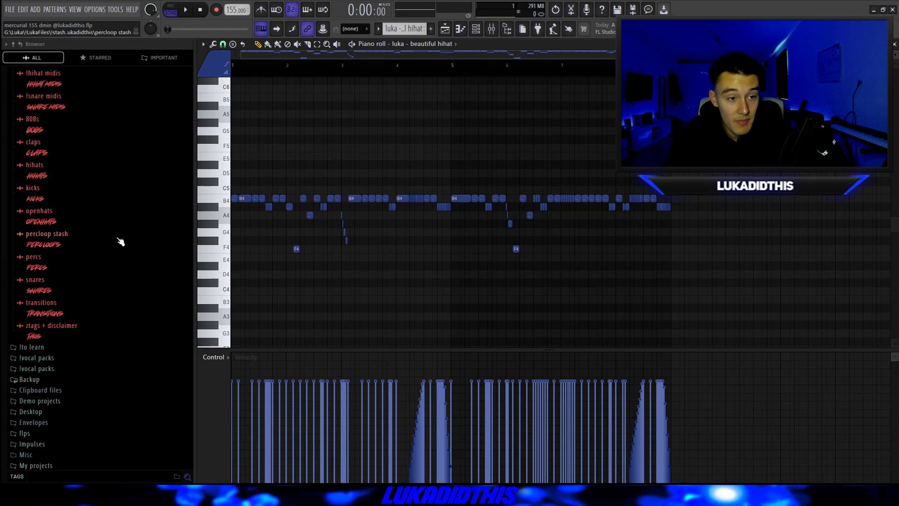
- Browse the hihats and !hihat midis folders of the !stash 2023 drum kit
scroll(91, 206, "up", 5)
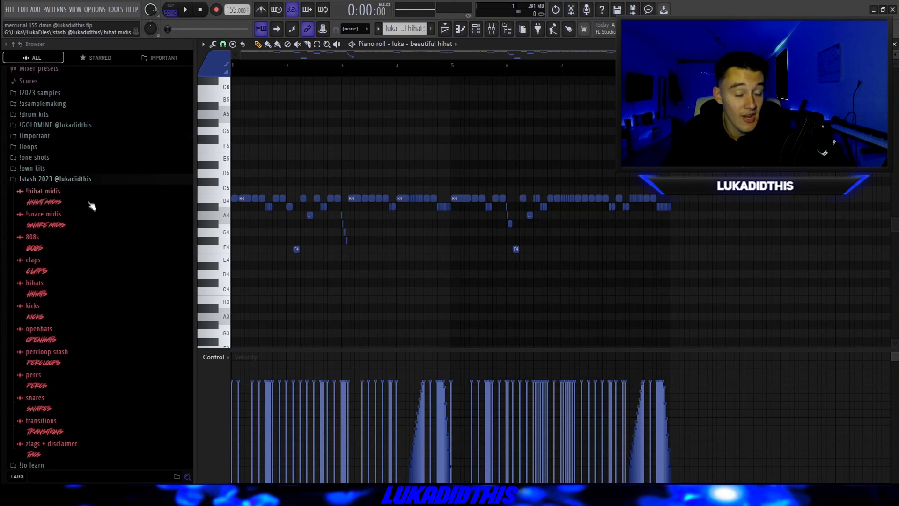
left_click(73, 297)
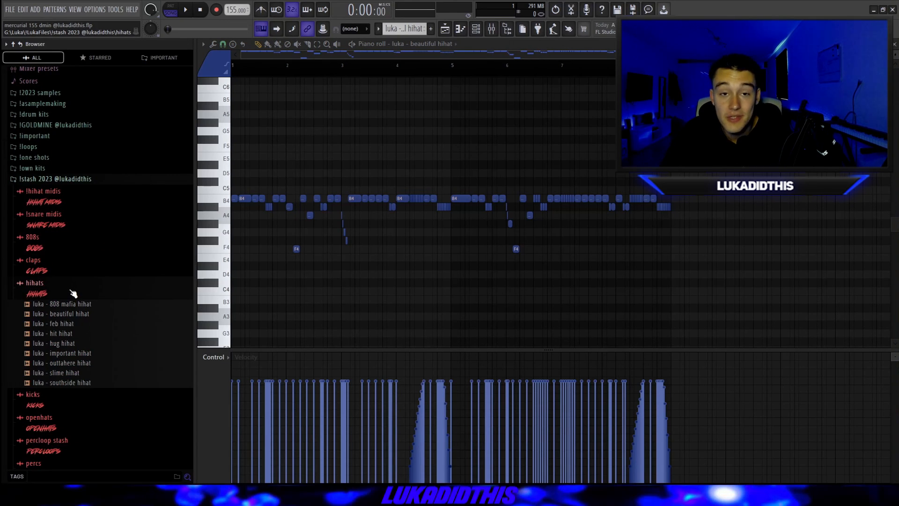
left_click(61, 204)
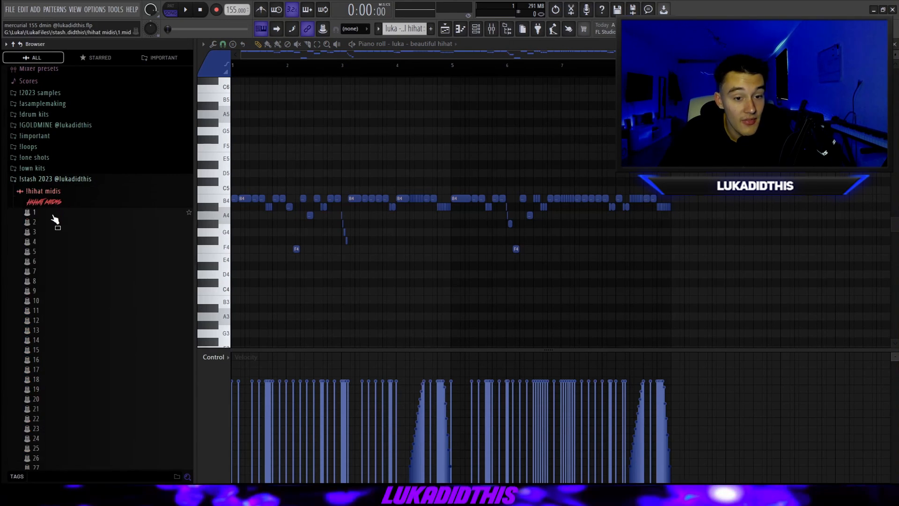
- Try hihat MIDI 1 from the !hihat midis folder in the luka - beautiful hihat piano roll, and collapse the kit folder
left_click(53, 215)
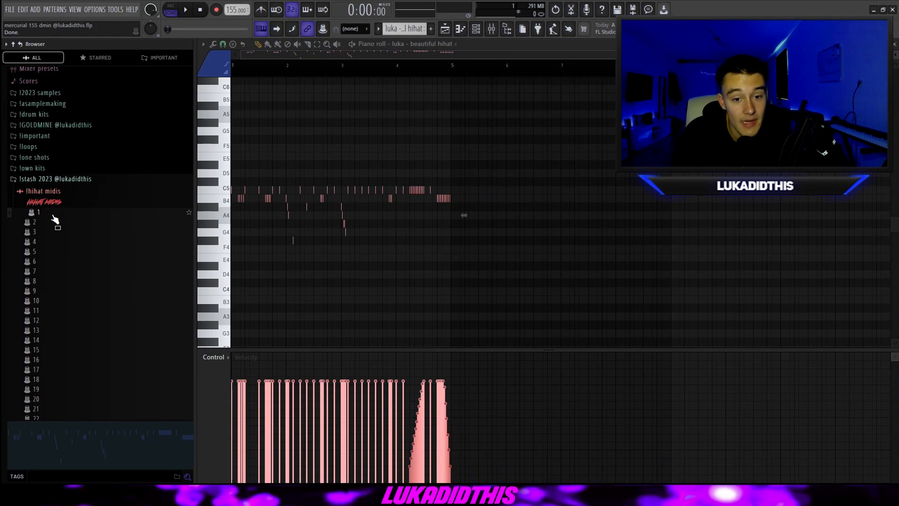
left_click_drag(54, 219, 467, 176)
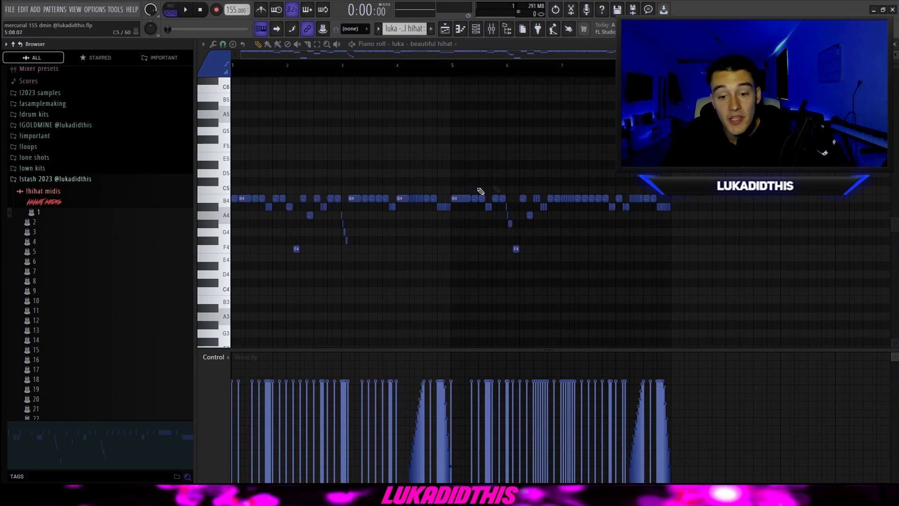
left_click(86, 180)
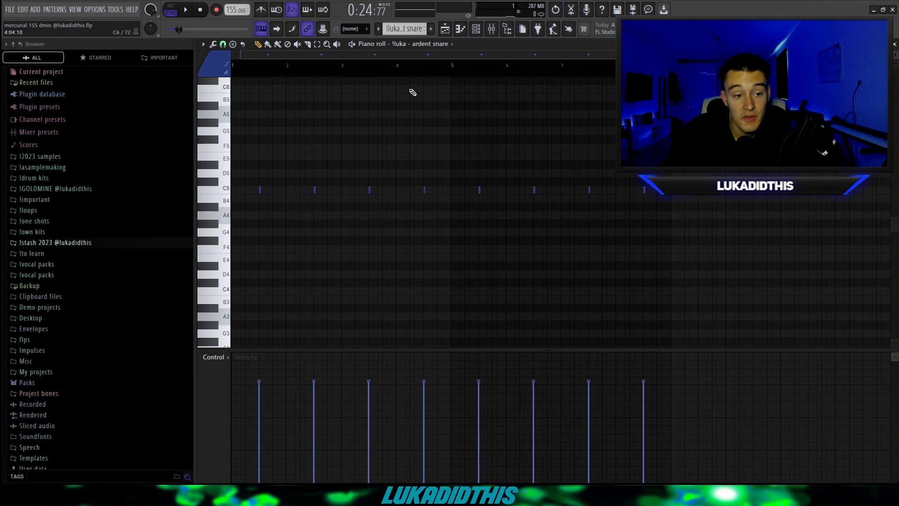
- Open the claps folder of the !stash 2023 drum kit and load its clap 8 bars MIDI pattern
left_click(86, 240)
scroll(74, 269, "down", 3)
left_click(60, 217)
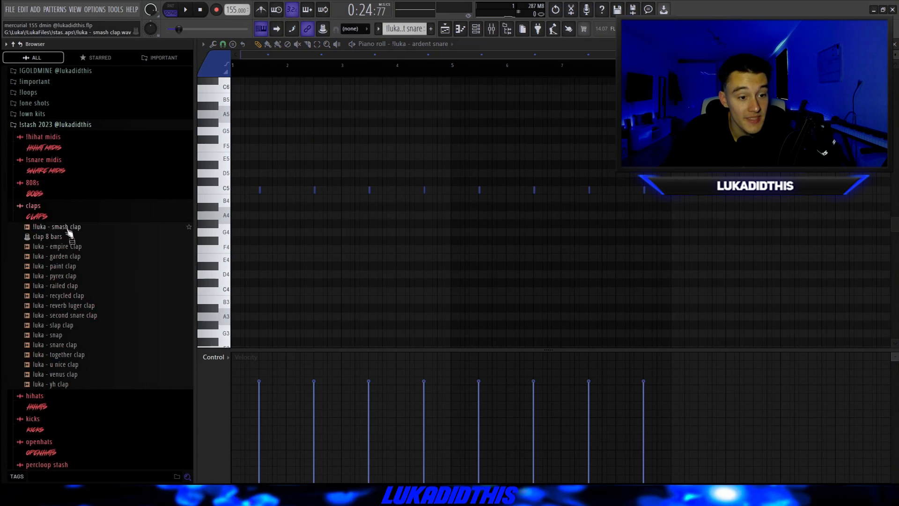
left_click_drag(63, 242, 613, 269)
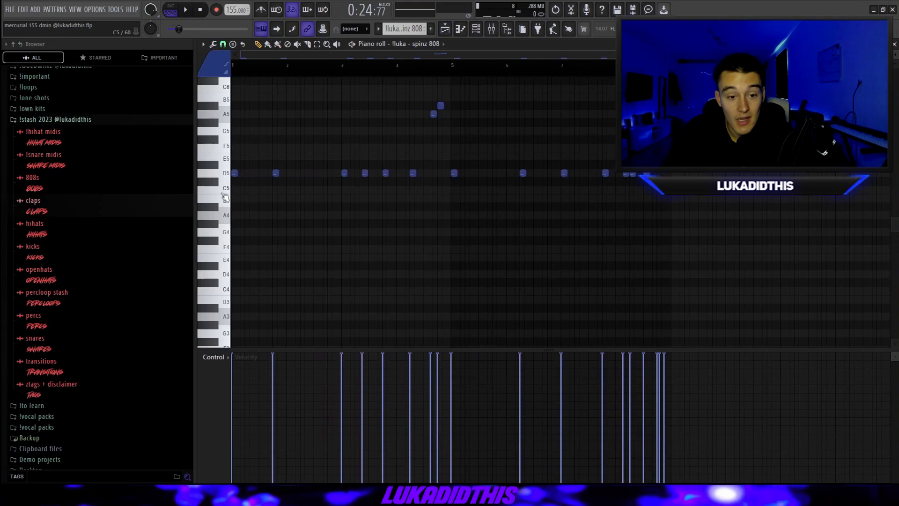
- Examine the D5 notes and the higher A5 and A#5 notes in the spinz 808 piano roll
scroll(229, 186, "down", 4)
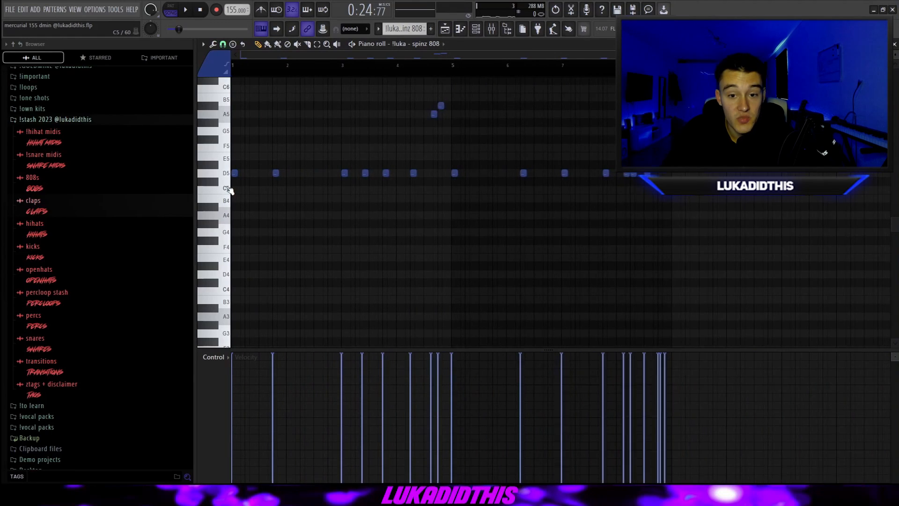
scroll(295, 211, "up", 3)
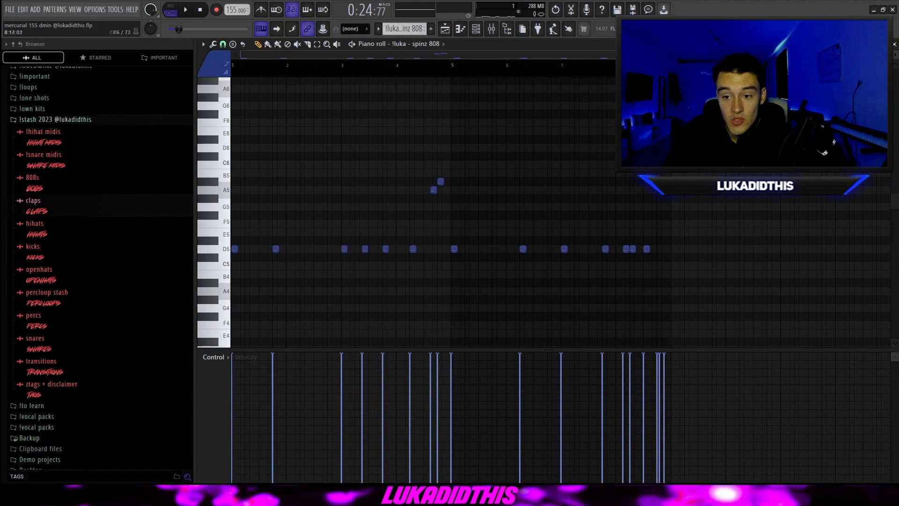
scroll(448, 202, "up", 3)
scroll(516, 217, "down", 3)
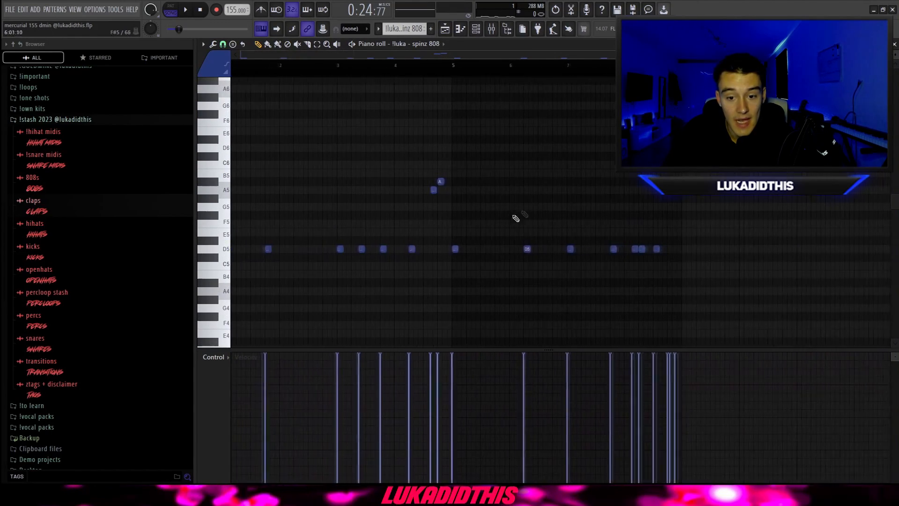
scroll(271, 263, "up", 3)
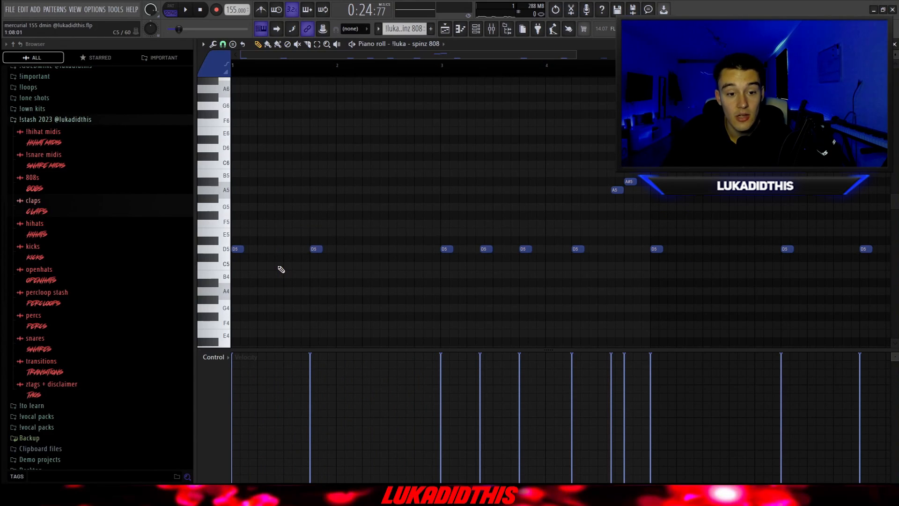
scroll(281, 270, "down", 3)
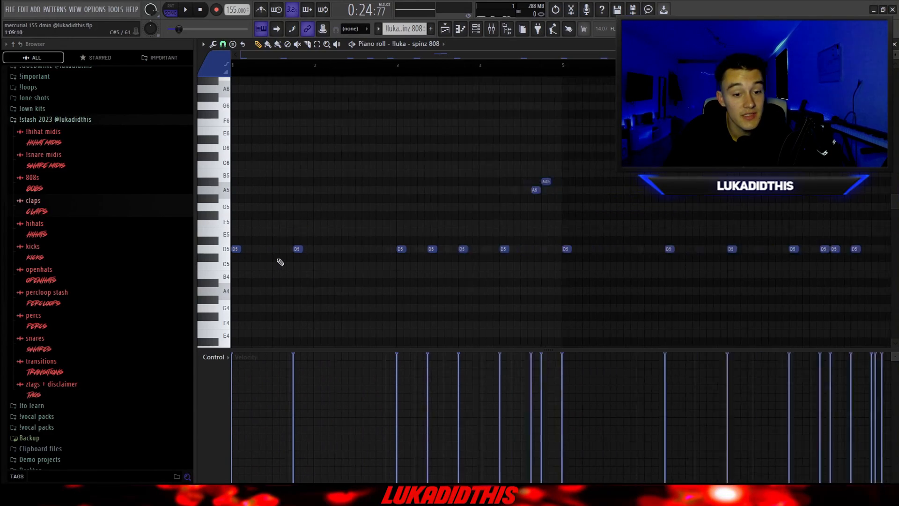